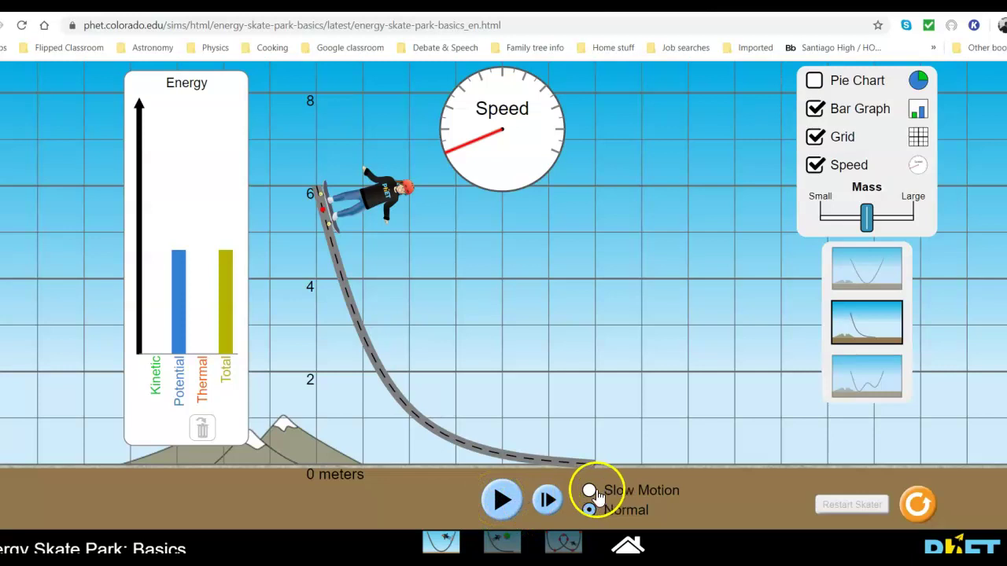
- Run the skater down the ramp in slow motion, pause at about 4 m, and advance a few single frames
{"action": "left_click", "coordinate": [502, 501]}
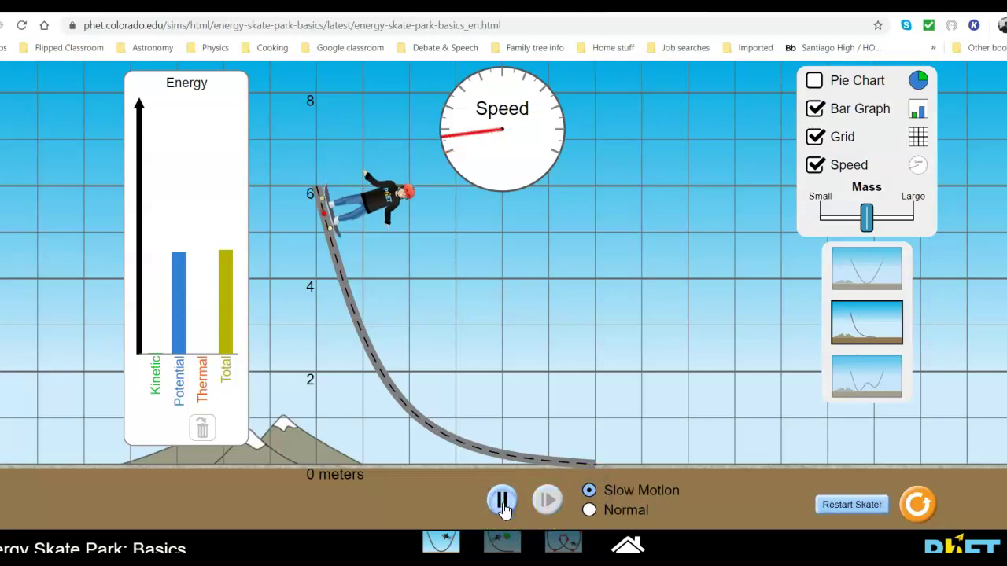
{"action": "left_click", "coordinate": [502, 501]}
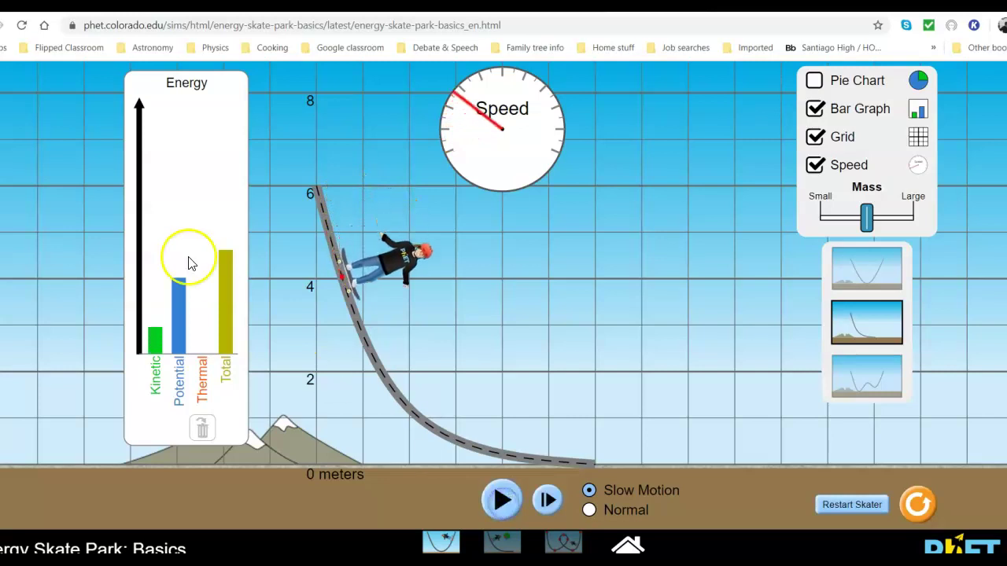
{"action": "left_click", "coordinate": [549, 501]}
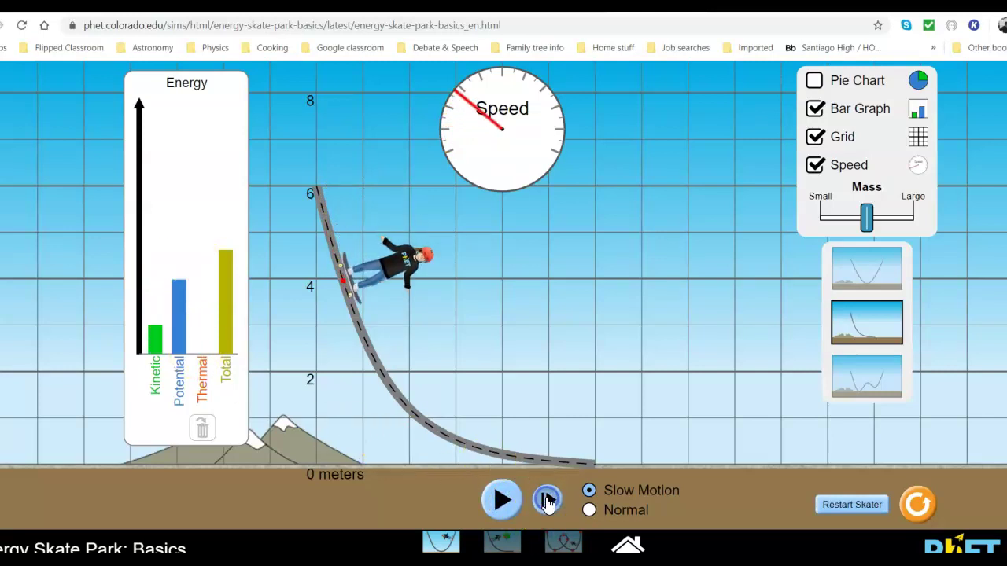
{"action": "left_click", "coordinate": [548, 501]}
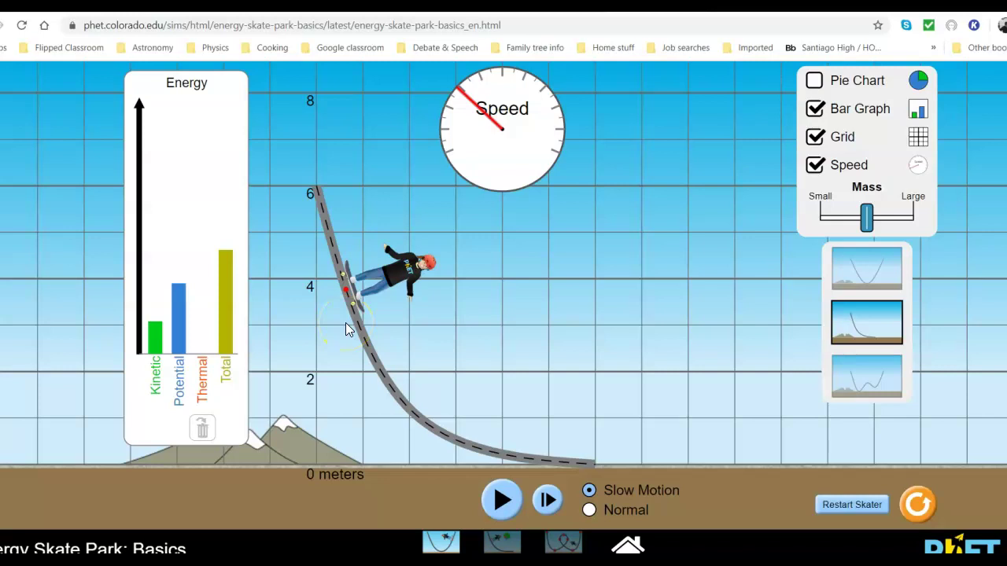
{"action": "left_click", "coordinate": [343, 299]}
{"action": "left_click", "coordinate": [548, 501]}
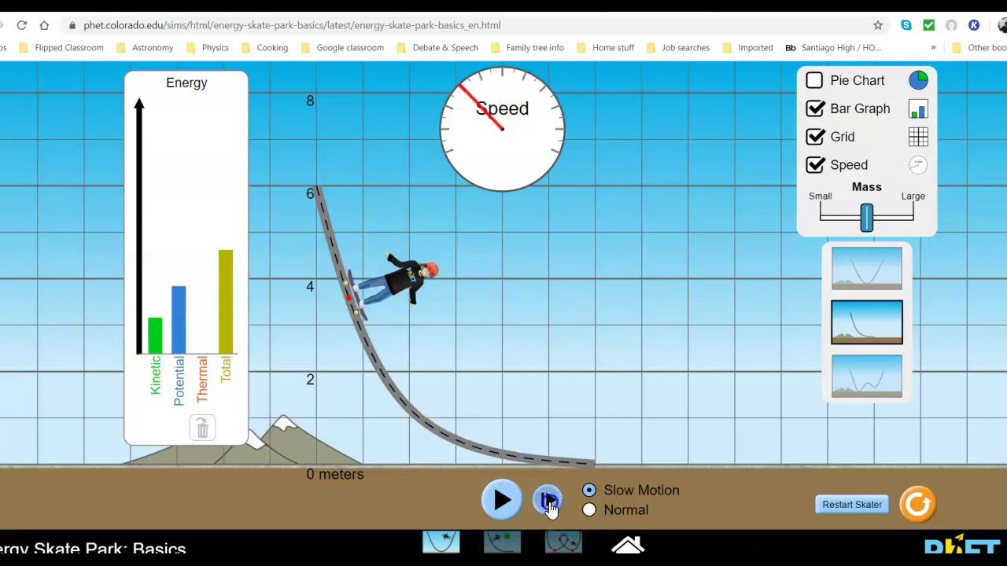
{"action": "left_click", "coordinate": [548, 501]}
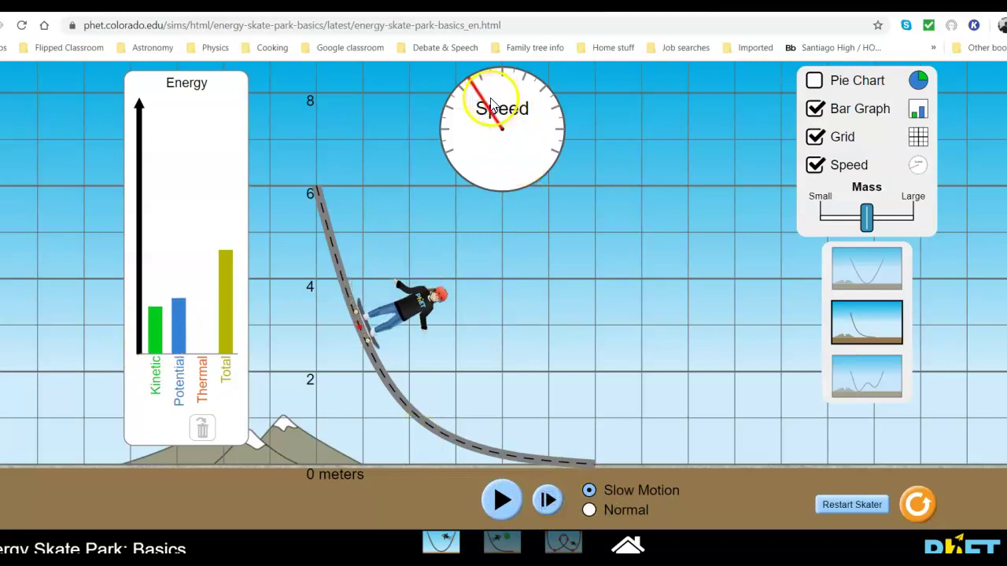
- Advance the simulation frame by frame until the skater reaches the bottom of the ramp
{"action": "left_click", "coordinate": [541, 509]}
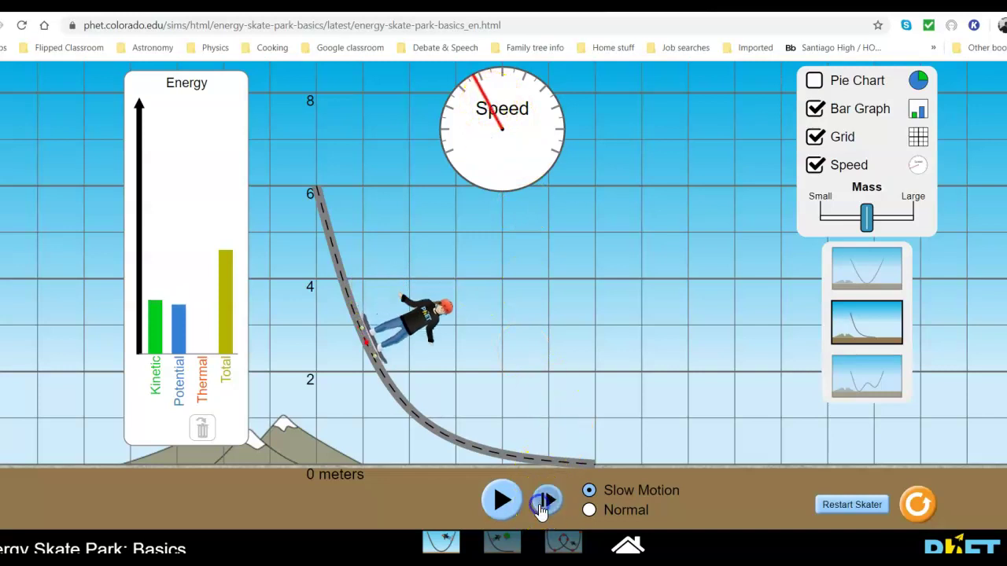
{"action": "left_click", "coordinate": [541, 508]}
{"action": "left_click", "coordinate": [541, 509]}
{"action": "left_click", "coordinate": [541, 509]}
{"action": "left_click", "coordinate": [541, 509]}
{"action": "left_click", "coordinate": [541, 509]}
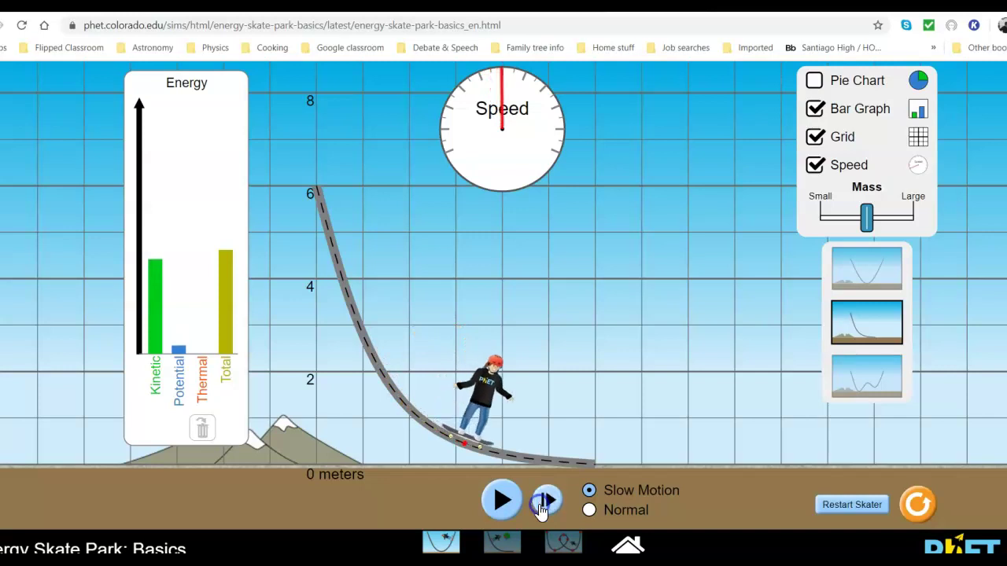
{"action": "left_click", "coordinate": [541, 509]}
{"action": "left_click", "coordinate": [541, 509]}
{"action": "left_click", "coordinate": [541, 509]}
{"action": "left_click", "coordinate": [541, 509]}
{"action": "left_click", "coordinate": [541, 509]}
{"action": "left_click", "coordinate": [542, 509]}
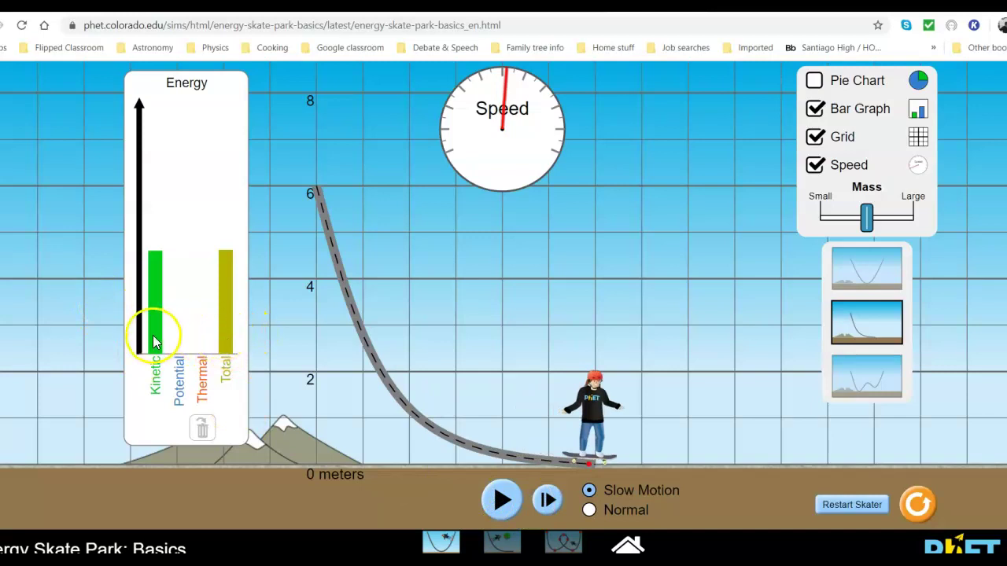
- Place the skater back at the 6 m top of the ramp, run at Normal speed, and pause beyond the ramp's end
{"action": "left_click_drag", "start_coordinate": [620, 434], "coordinate": [329, 195]}
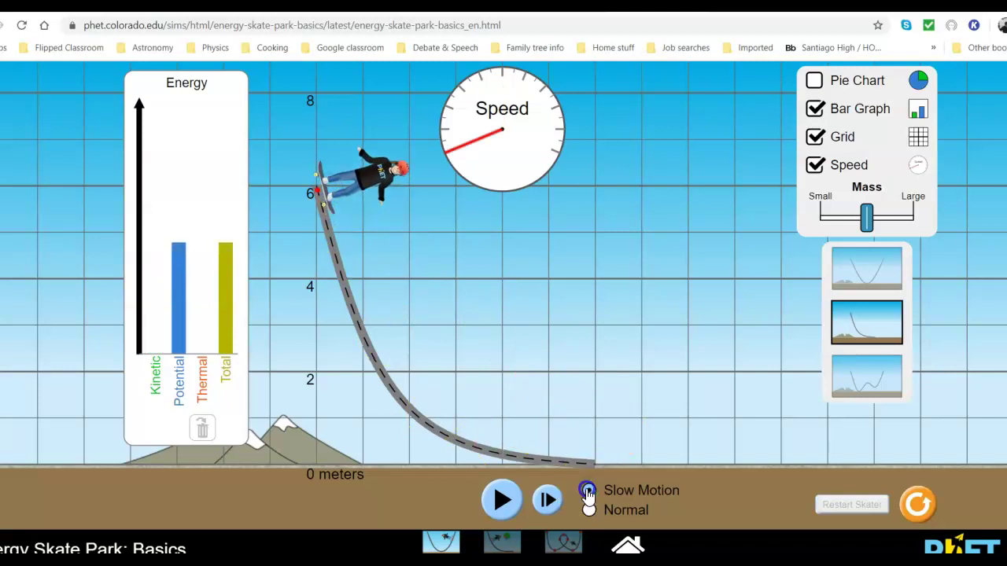
{"action": "left_click", "coordinate": [501, 503]}
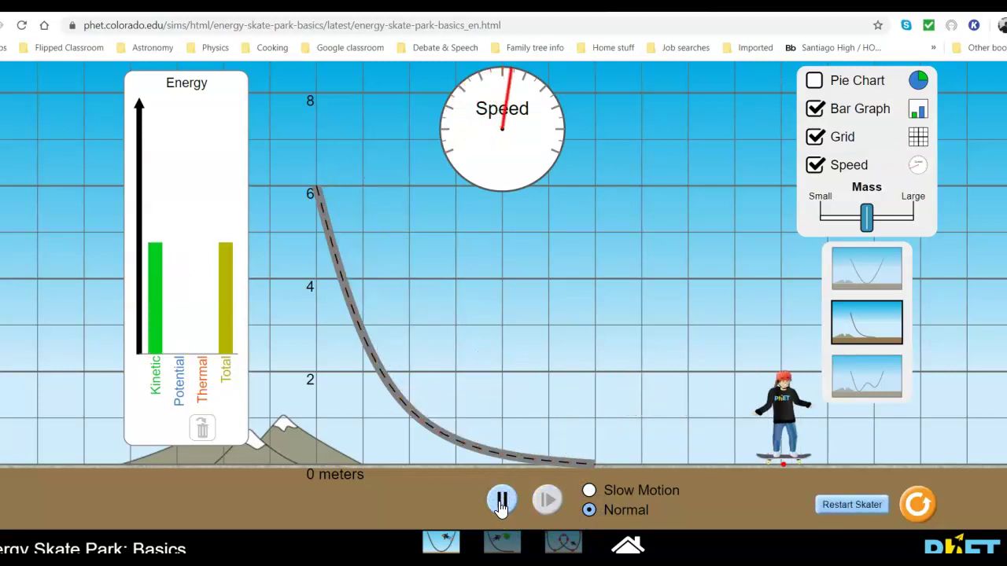
{"action": "left_click", "coordinate": [500, 504]}
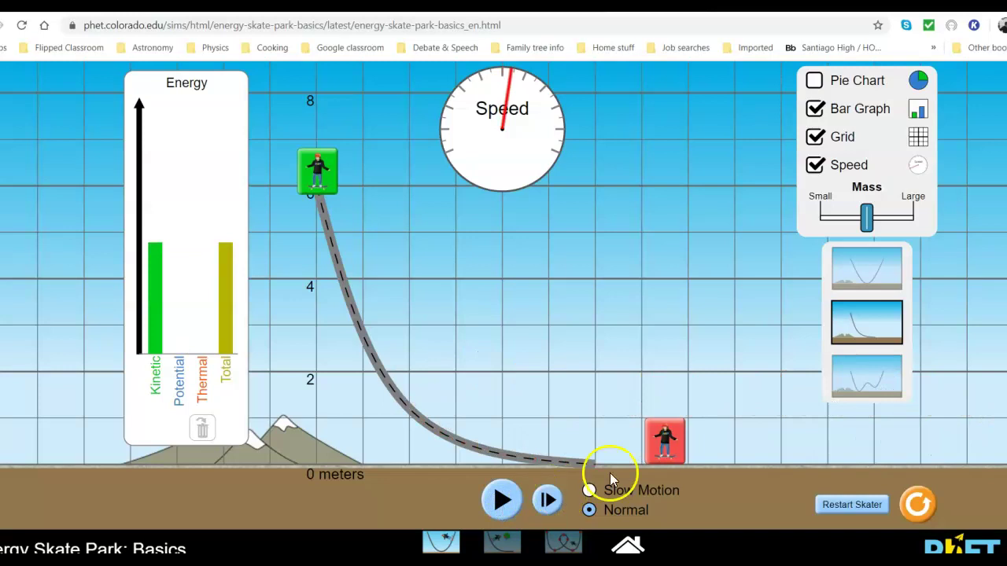
- Switch to the U-shaped track, release the skater from its left end at 6 m, and pause the run
{"action": "left_click", "coordinate": [866, 274]}
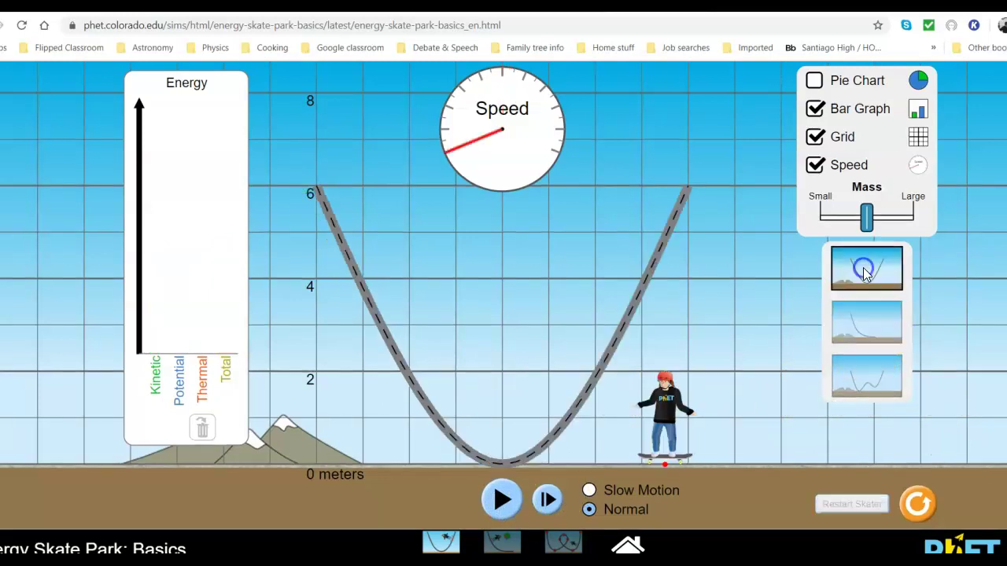
{"action": "left_click_drag", "start_coordinate": [668, 447], "coordinate": [318, 192]}
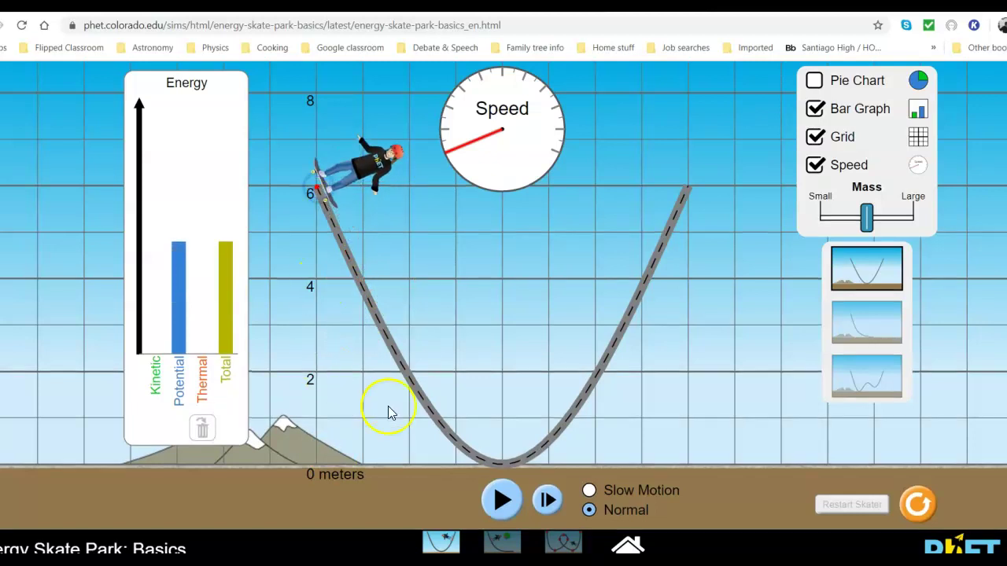
{"action": "left_click", "coordinate": [502, 504]}
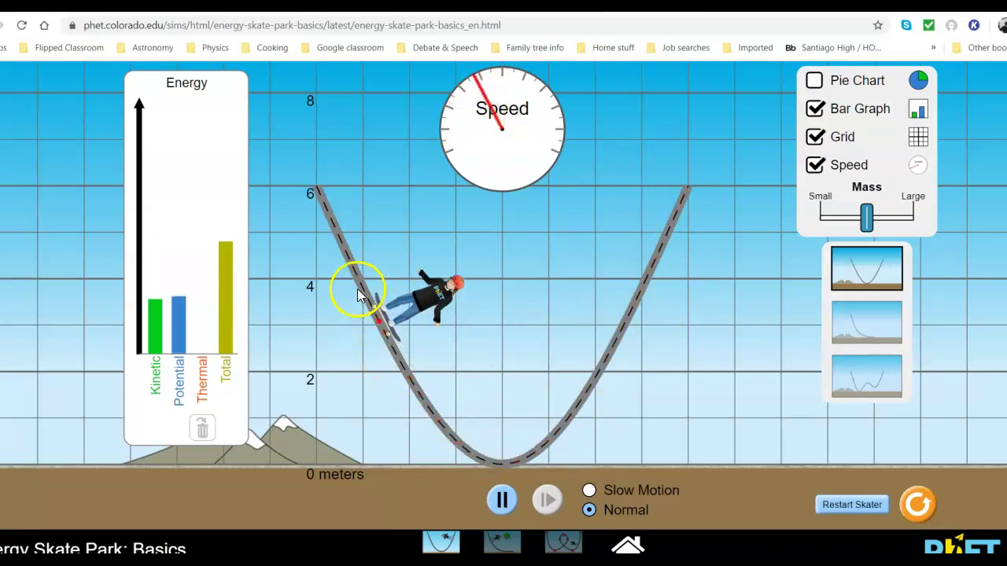
{"action": "left_click", "coordinate": [501, 502]}
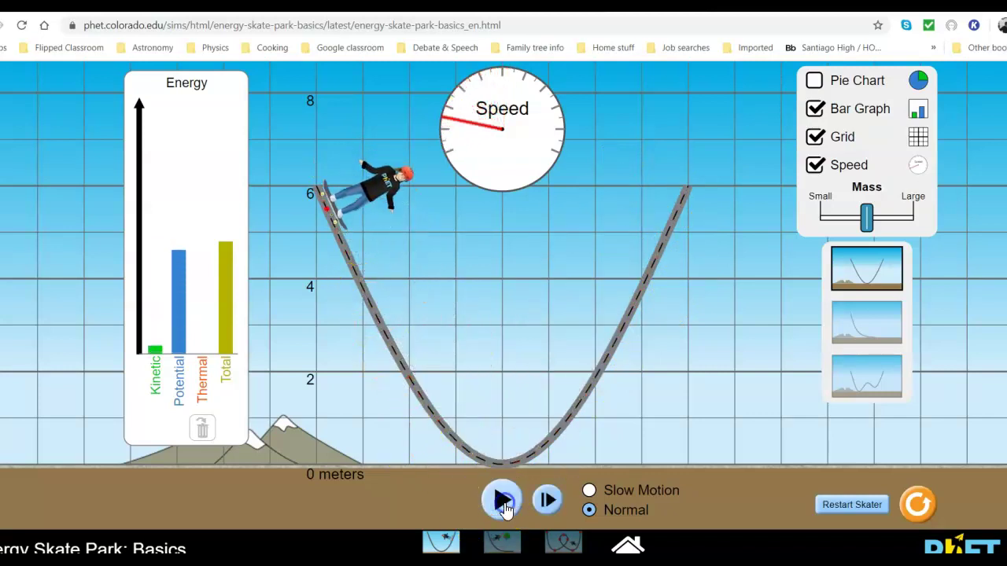
- Place the skater at about 3 m on the right slope of the U-shaped track, run the simulation, and pause it
{"action": "left_click_drag", "start_coordinate": [365, 187], "coordinate": [623, 329]}
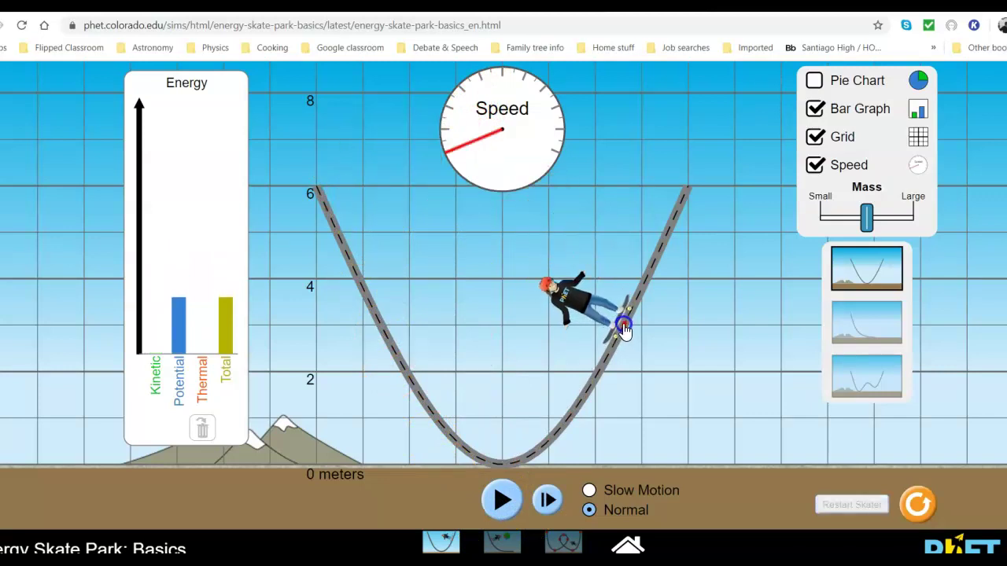
{"action": "left_click", "coordinate": [495, 502]}
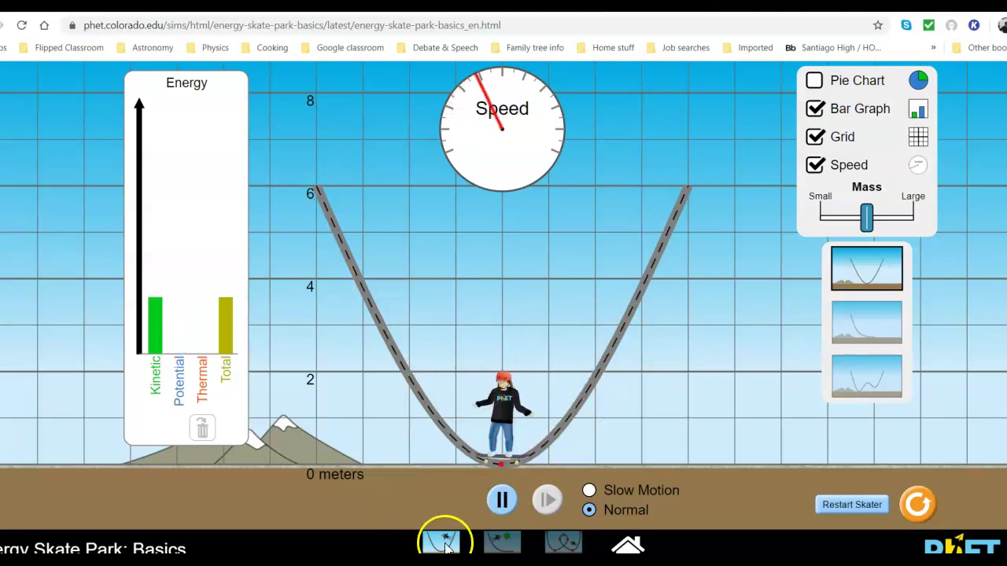
{"action": "left_click", "coordinate": [502, 500]}
- Switch to the W-shaped track, release the skater from just below 4 m on the right slope, and pause in the 1 m dip
{"action": "left_click", "coordinate": [861, 378]}
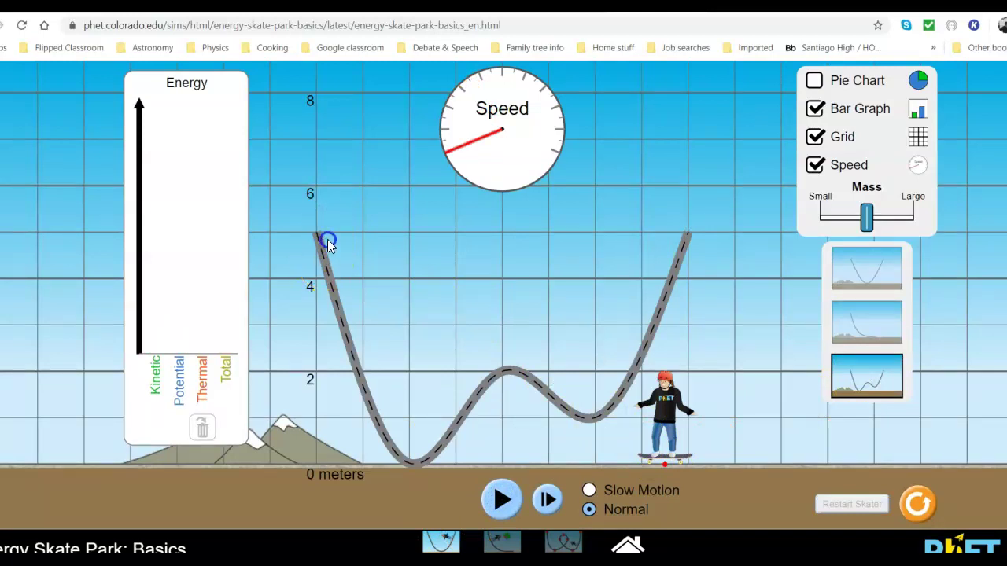
{"action": "left_click_drag", "start_coordinate": [665, 448], "coordinate": [668, 299]}
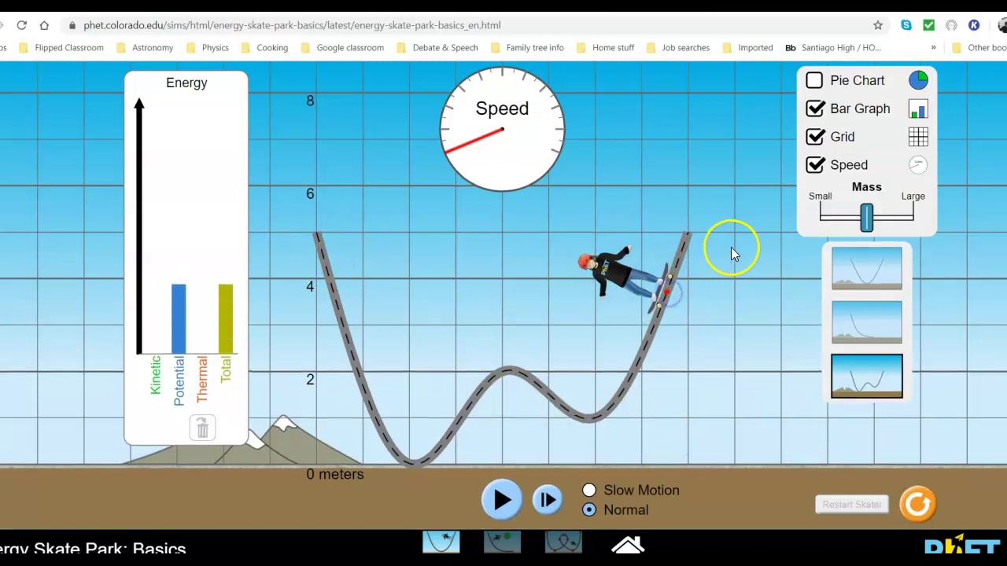
{"action": "left_click", "coordinate": [503, 507]}
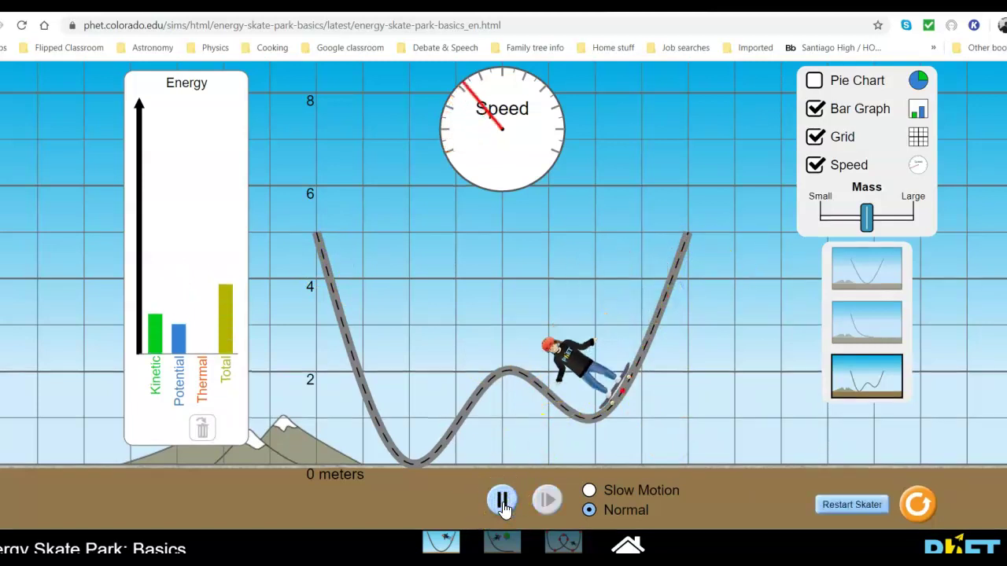
{"action": "left_click", "coordinate": [504, 507]}
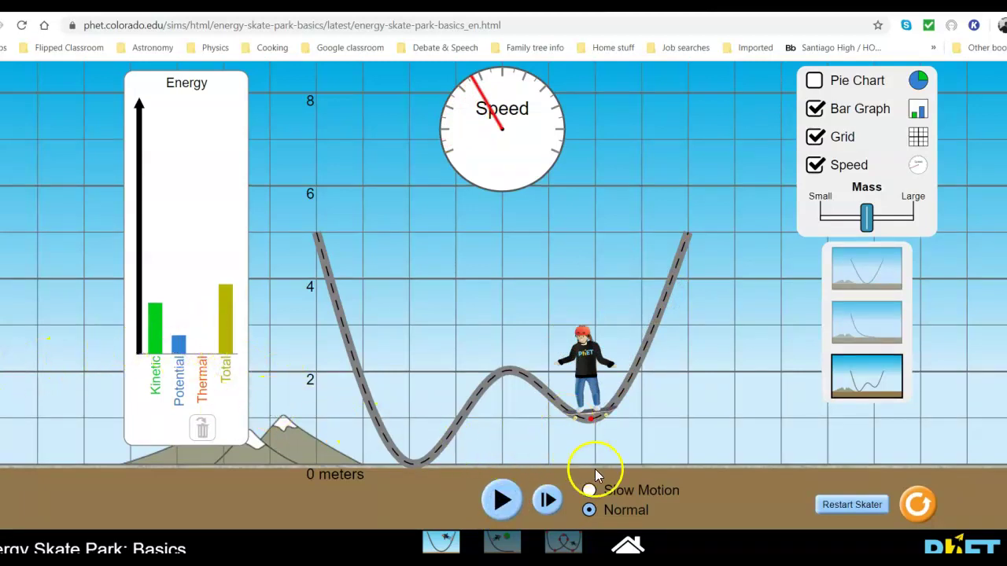
- Resume and pause the run repeatedly to follow the skater over the middle hump and through the lowest dip
{"action": "left_click", "coordinate": [511, 509]}
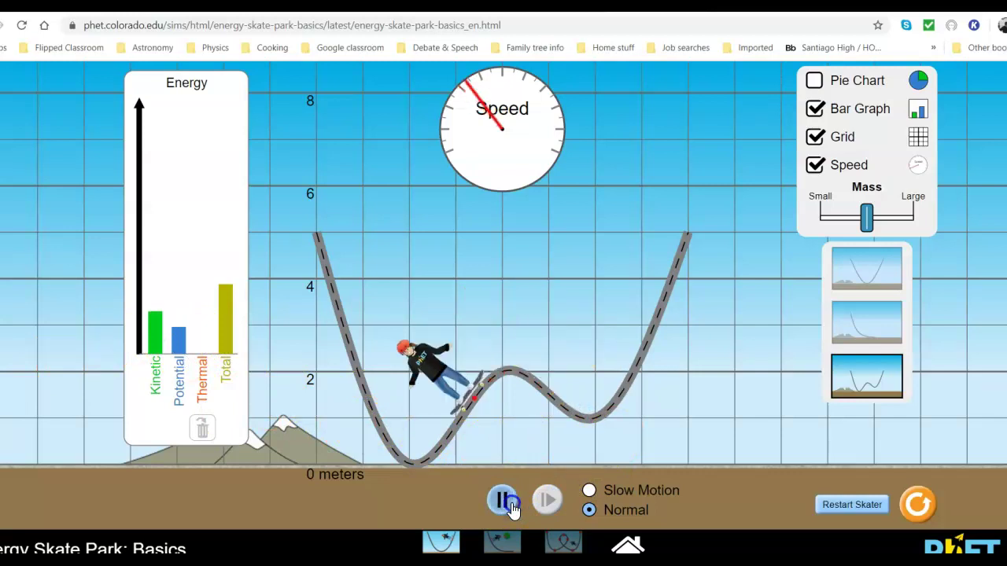
{"action": "left_click", "coordinate": [511, 509]}
{"action": "left_click", "coordinate": [512, 509]}
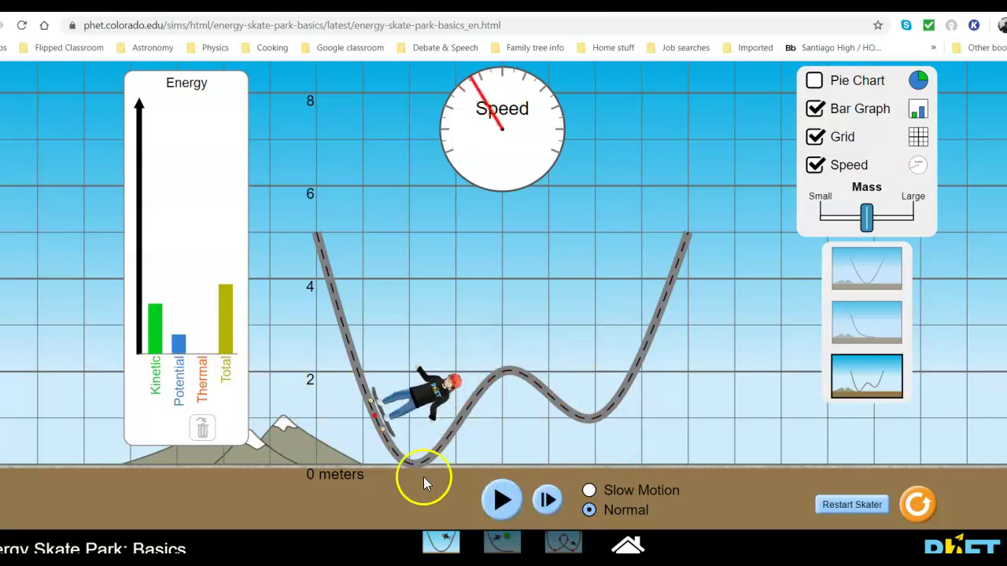
{"action": "left_click", "coordinate": [502, 498]}
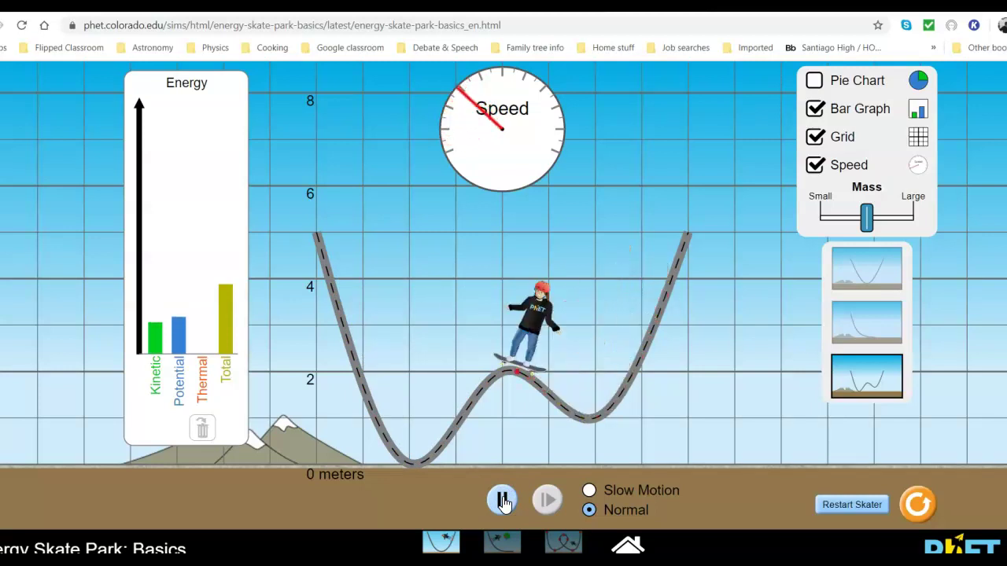
{"action": "left_click", "coordinate": [503, 500]}
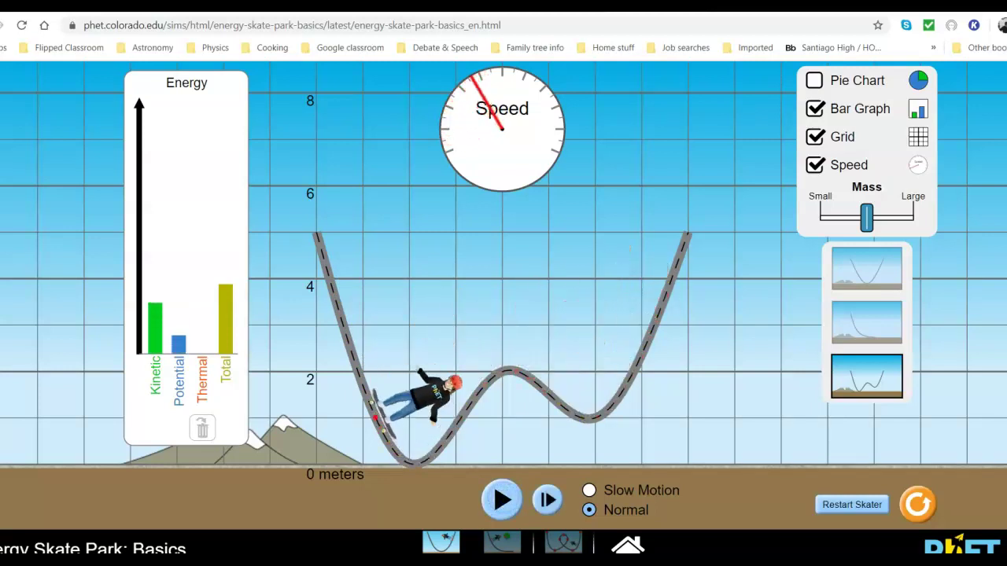
- Open the custom track-building screen and place one track segment, stretching its left end down into a steep slope
{"action": "left_click", "coordinate": [563, 542]}
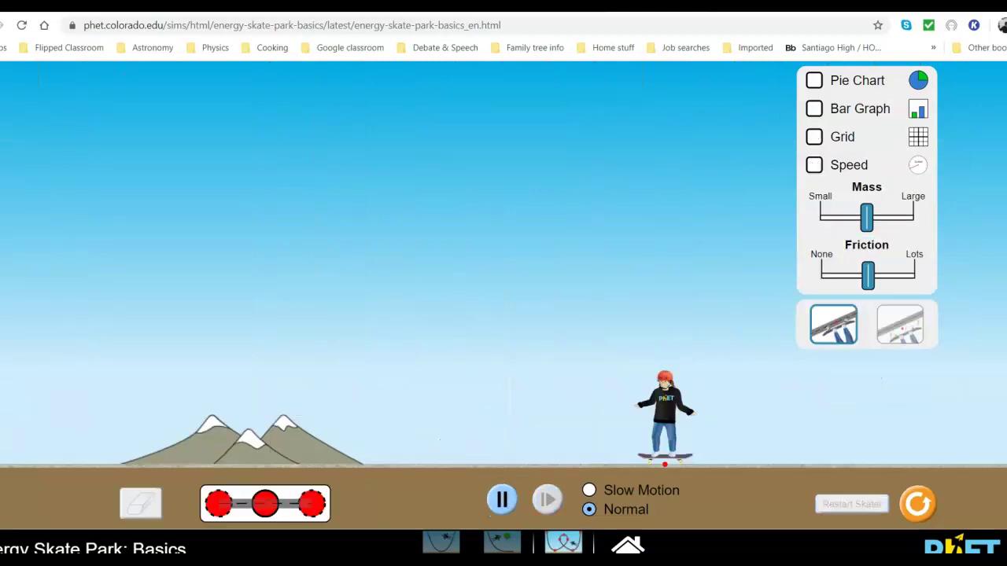
{"action": "mouse_move", "coordinate": [334, 497]}
{"action": "left_mouse_down"}
{"action": "mouse_move", "coordinate": [528, 339]}
{"action": "mouse_move", "coordinate": [707, 148]}
{"action": "left_mouse_up"}
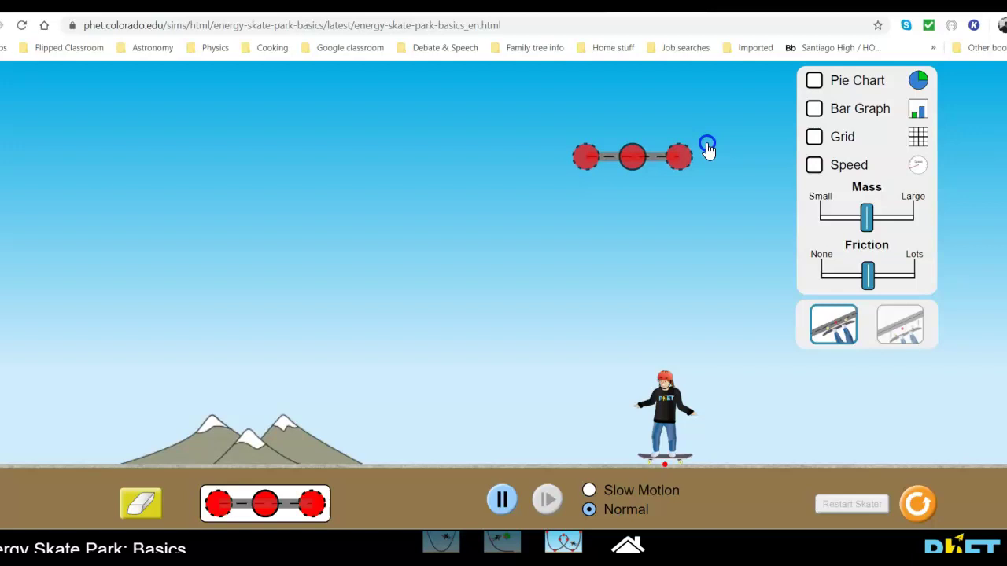
{"action": "left_click_drag", "start_coordinate": [588, 169], "coordinate": [592, 314]}
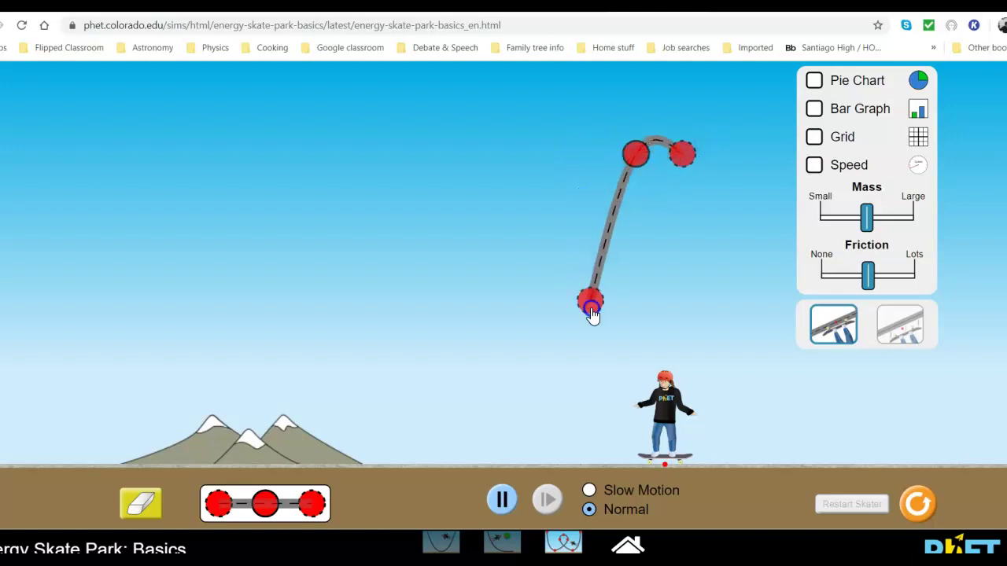
{"action": "mouse_move", "coordinate": [546, 385]}
{"action": "left_mouse_down"}
{"action": "mouse_move", "coordinate": [542, 404]}
{"action": "mouse_move", "coordinate": [556, 399]}
{"action": "left_mouse_up"}
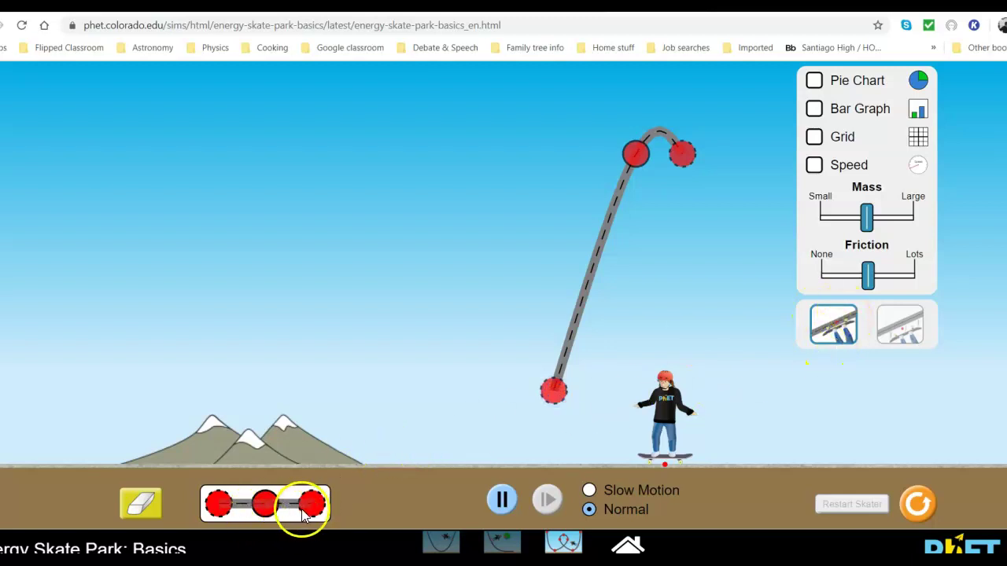
- Join two more track segments to the slope's lower end to form a deep valley and a high peak on the left
{"action": "left_click_drag", "start_coordinate": [500, 440], "coordinate": [556, 416]}
{"action": "left_click_drag", "start_coordinate": [450, 423], "coordinate": [354, 118]}
{"action": "left_click_drag", "start_coordinate": [312, 513], "coordinate": [339, 118]}
{"action": "left_click_drag", "start_coordinate": [246, 154], "coordinate": [218, 330]}
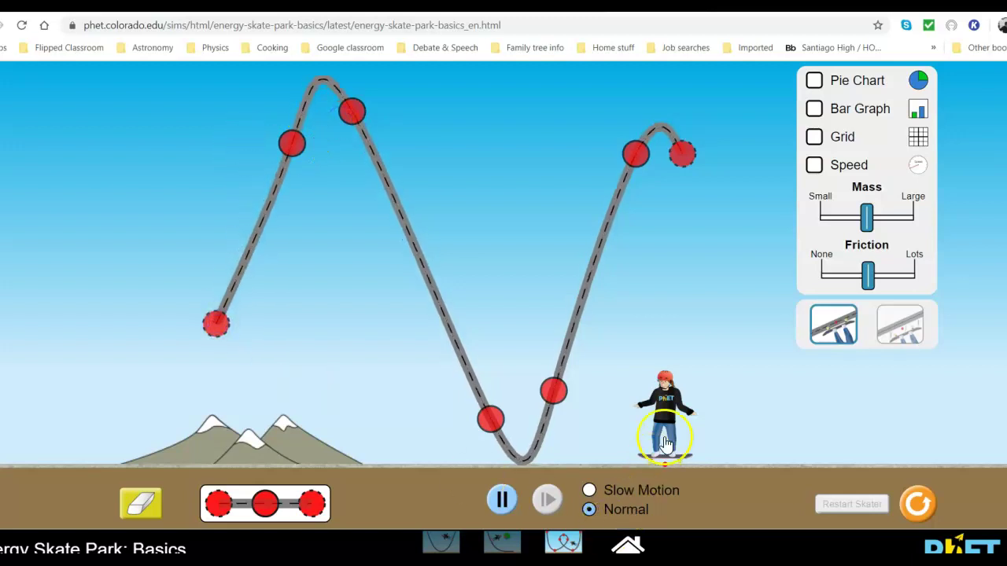
- Release the skater on the custom track's right slope and set the friction to None
{"action": "left_click_drag", "start_coordinate": [665, 444], "coordinate": [616, 226]}
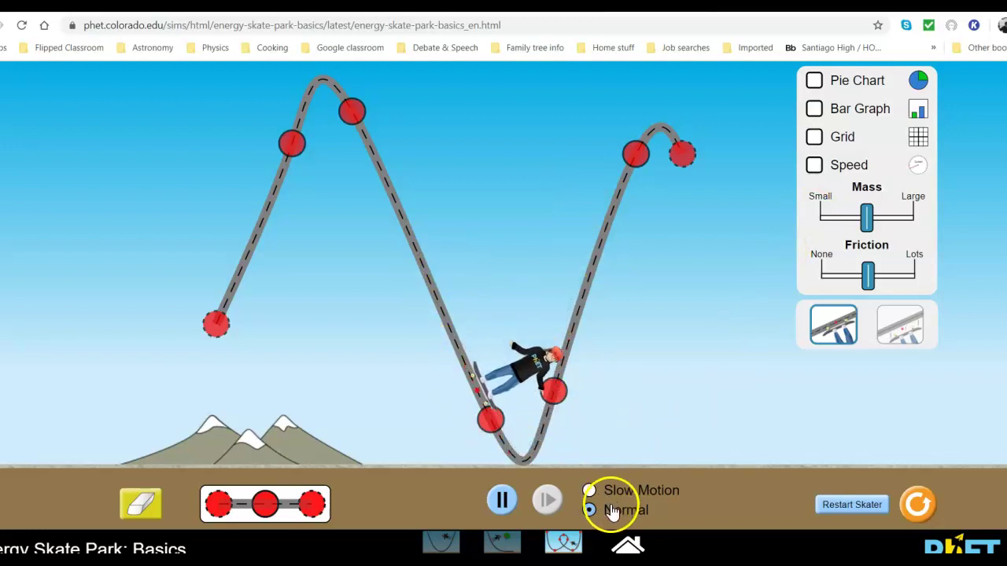
{"action": "left_click_drag", "start_coordinate": [867, 275], "coordinate": [818, 280]}
{"action": "left_click", "coordinate": [632, 395]}
- Release the skater again from the right slope of the frictionless track and show the energy bar graph
{"action": "left_click_drag", "start_coordinate": [520, 398], "coordinate": [610, 245]}
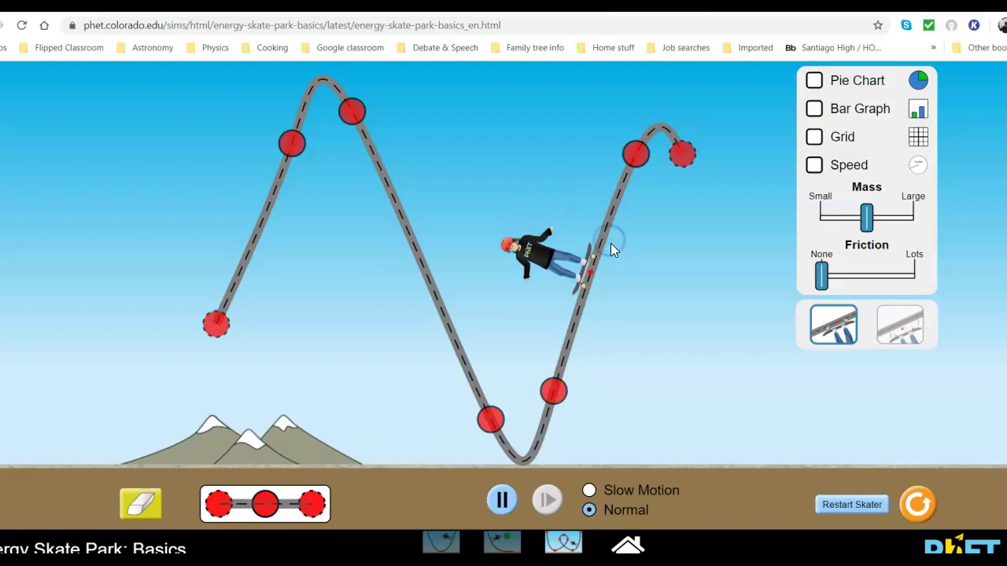
{"action": "left_click_drag", "start_coordinate": [406, 209], "coordinate": [369, 202]}
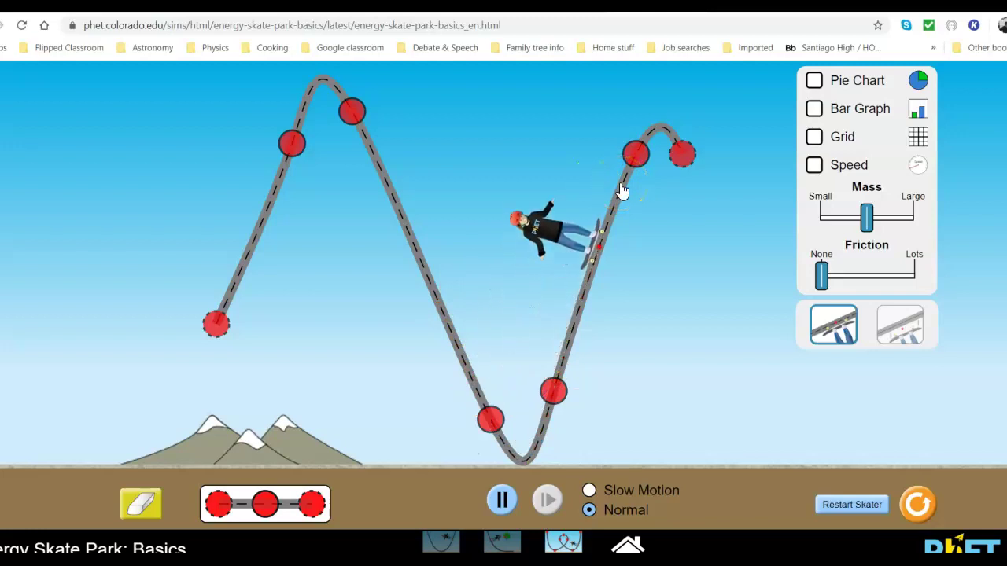
{"action": "left_click_drag", "start_coordinate": [597, 260], "coordinate": [488, 305]}
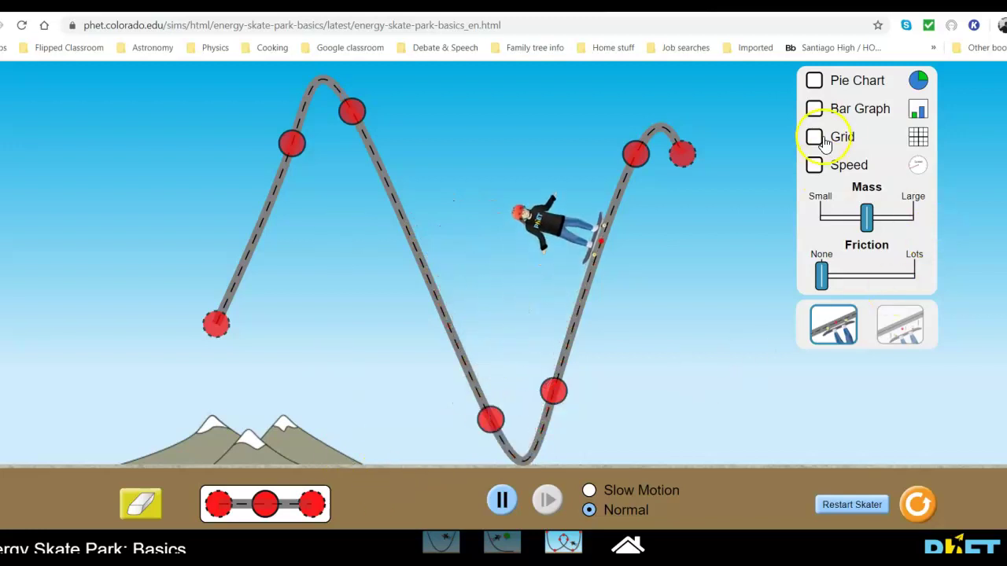
{"action": "left_click", "coordinate": [815, 109]}
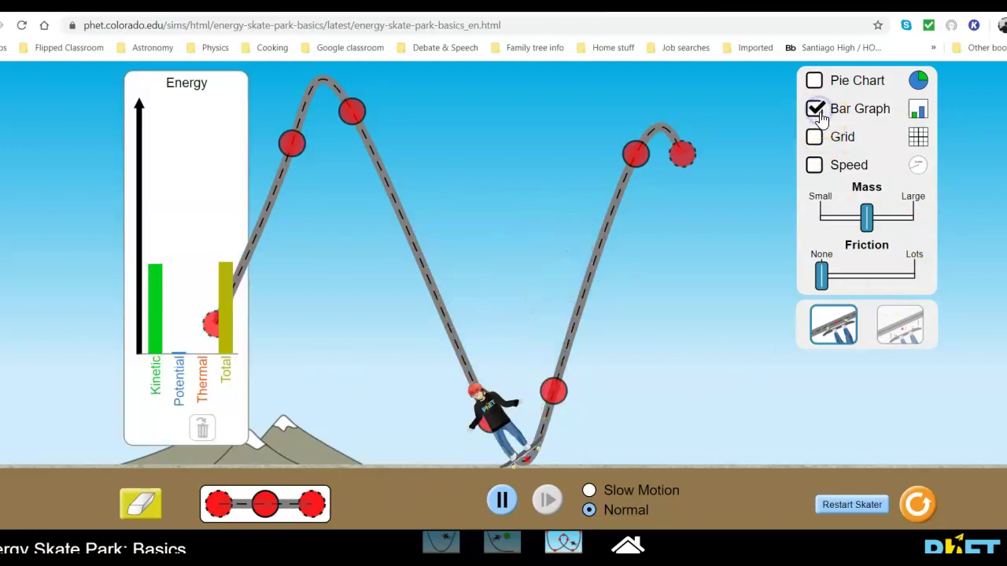